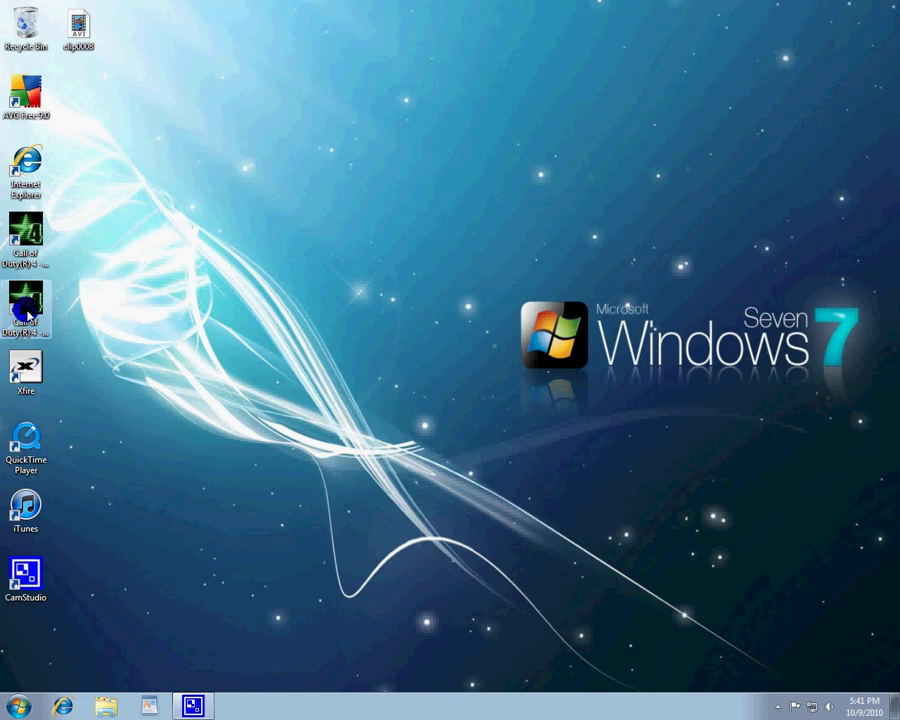
Launch the Call of Duty(R) 4 Multiplayer shortcut from the desktop.
click(26, 305)
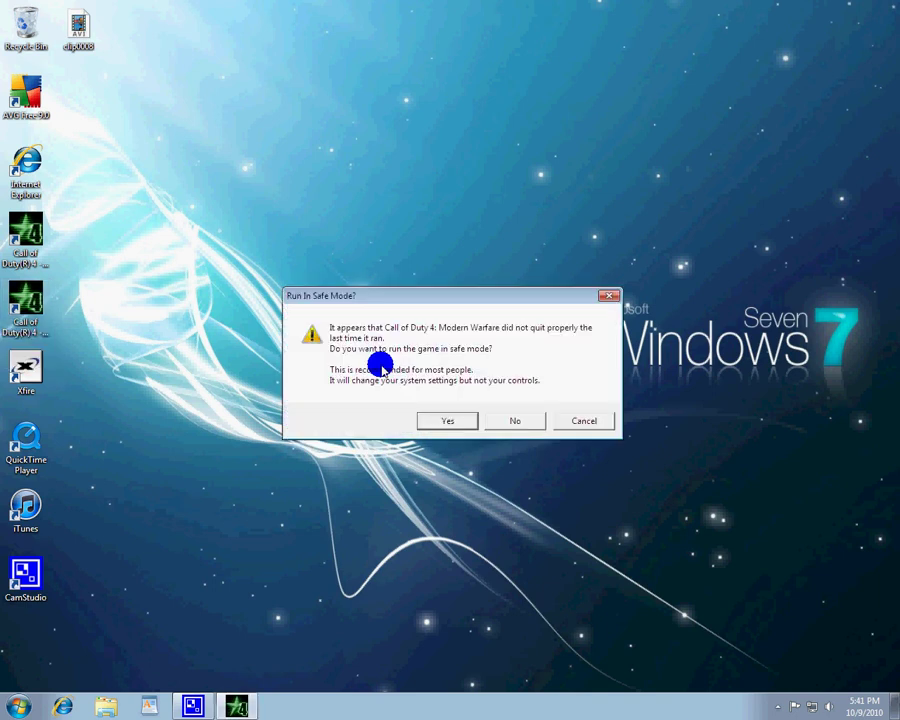
Answer Yes to the prompt so Call of Duty 4 starts in safe mode.
click(436, 420)
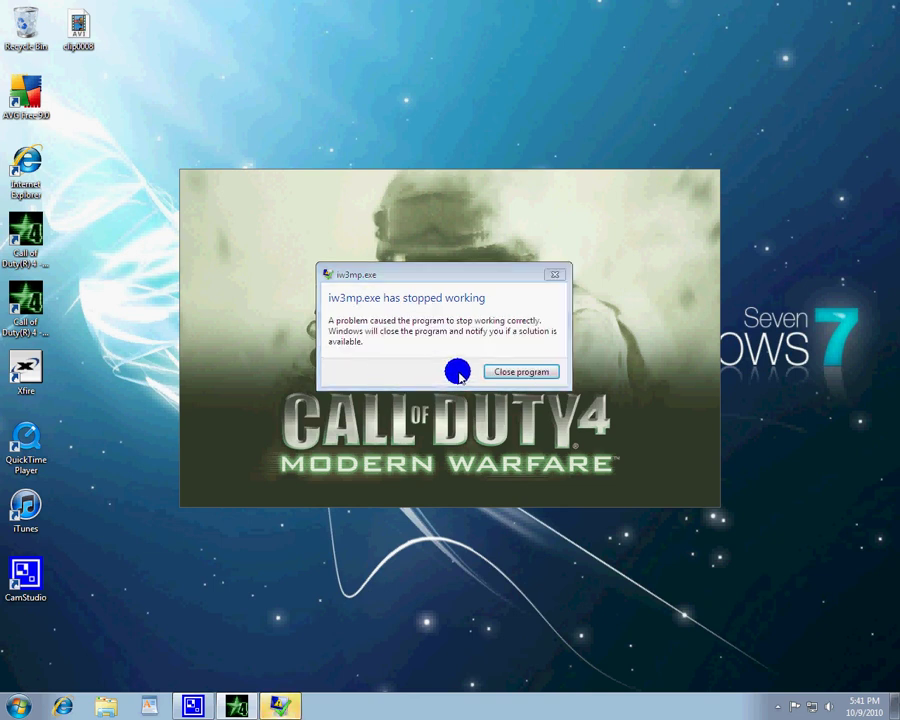
Close the crashed iw3mp.exe game, then bring up CamStudio's tray menu from the hidden icons.
click(492, 374)
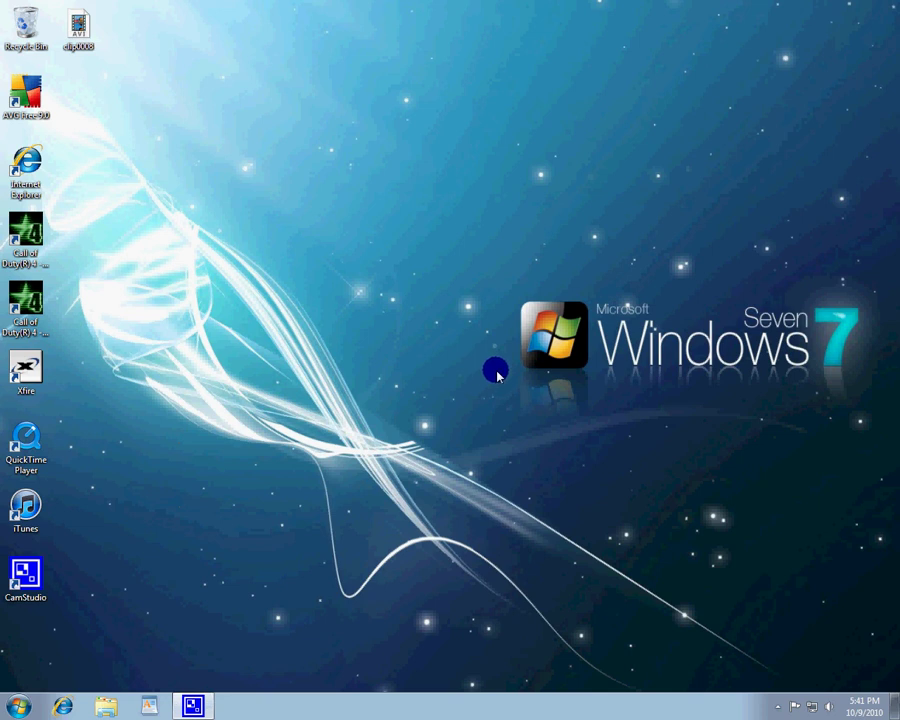
click(18, 706)
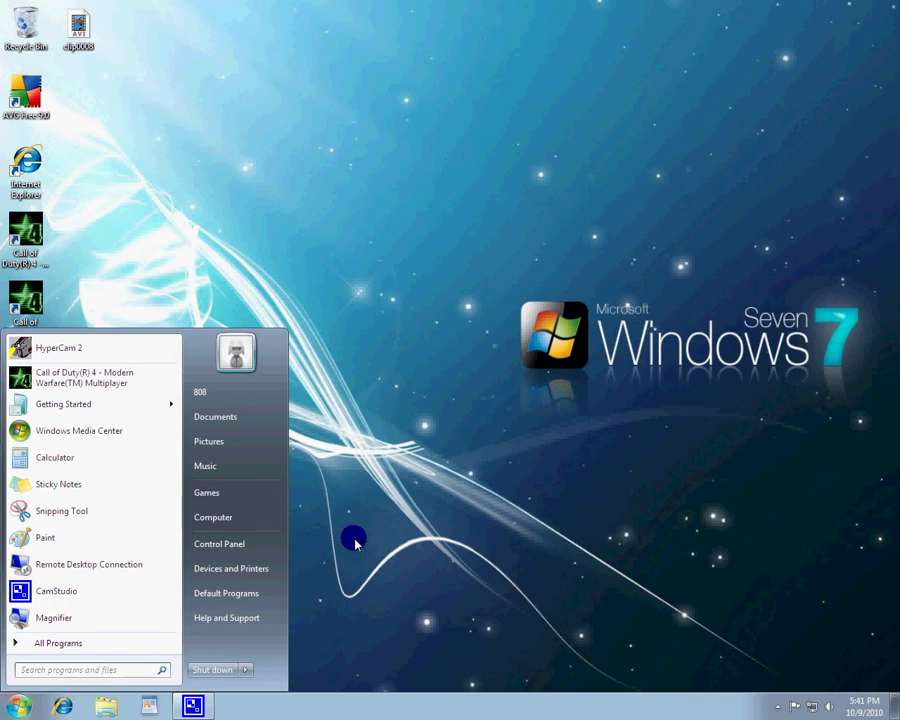
click(424, 410)
drag(500, 290, 663, 378)
drag(870, 380, 880, 378)
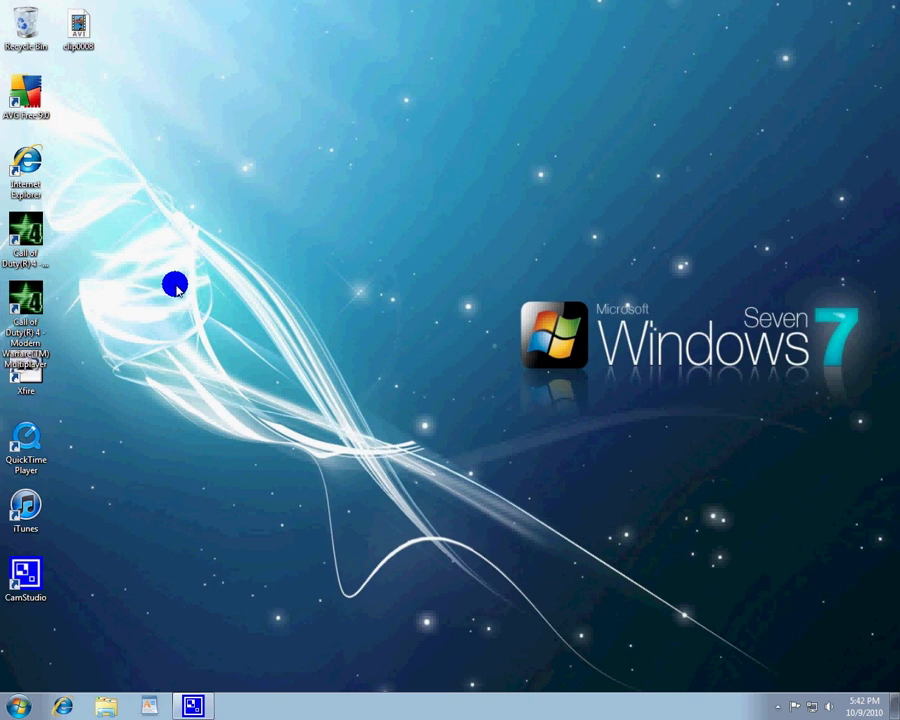
click(778, 706)
right_click(798, 646)
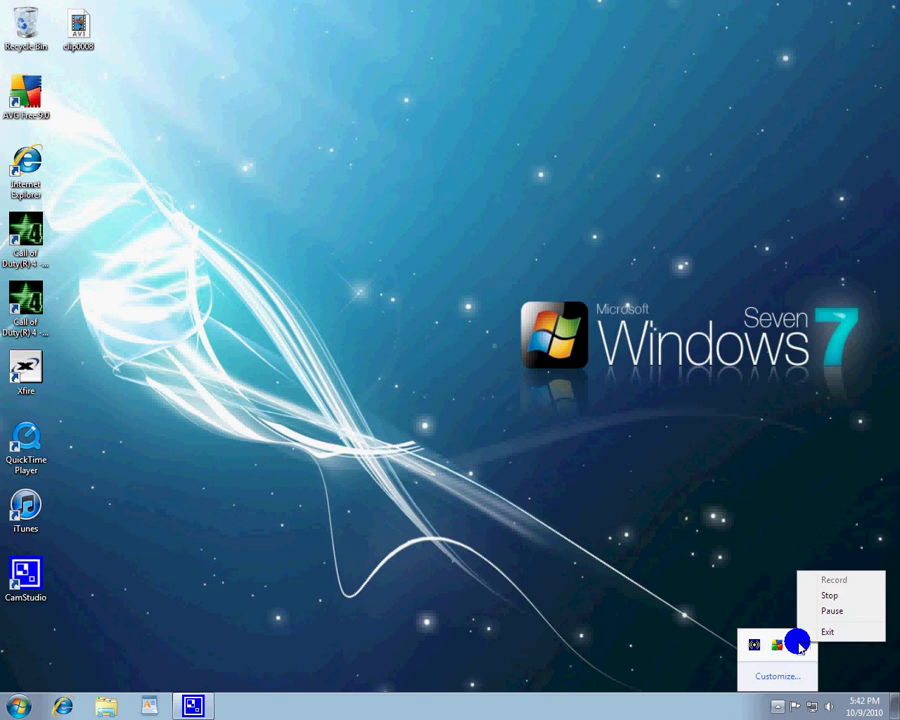